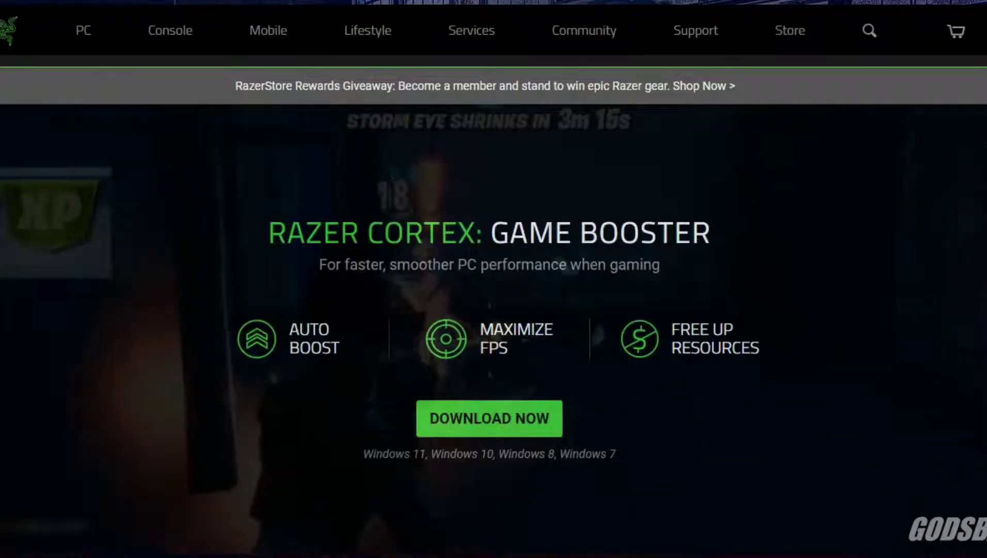
Scroll through the Cortex Game Booster feature sections on the Razer website.
scroll(494, 310, "down", 1)
scroll(494, 303, "down", 5)
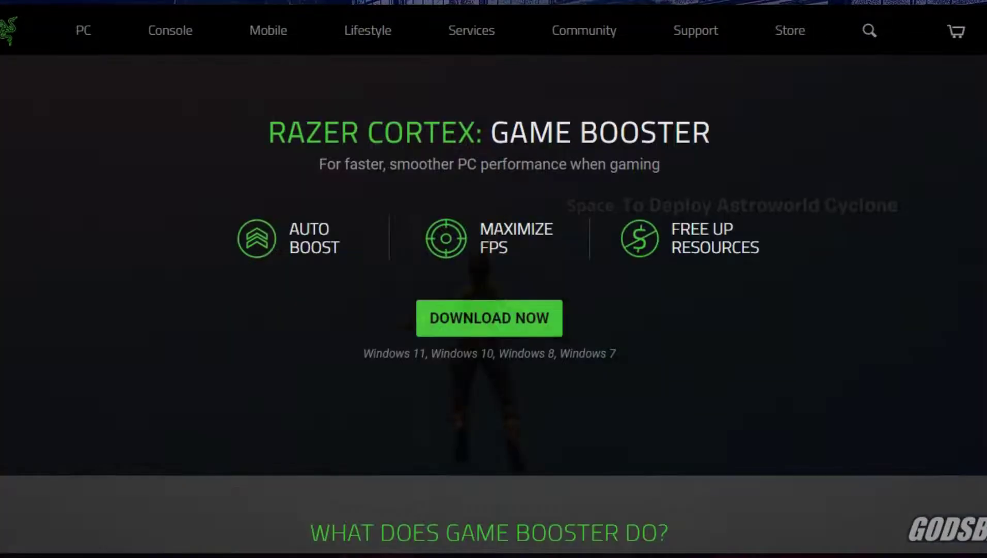
scroll(493, 303, "down", 10)
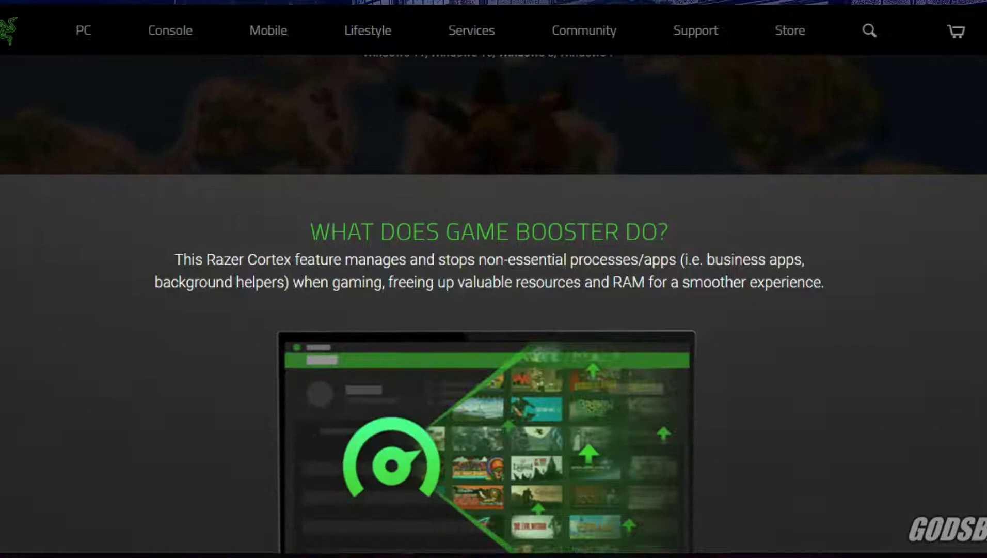
scroll(494, 278, "up", 1)
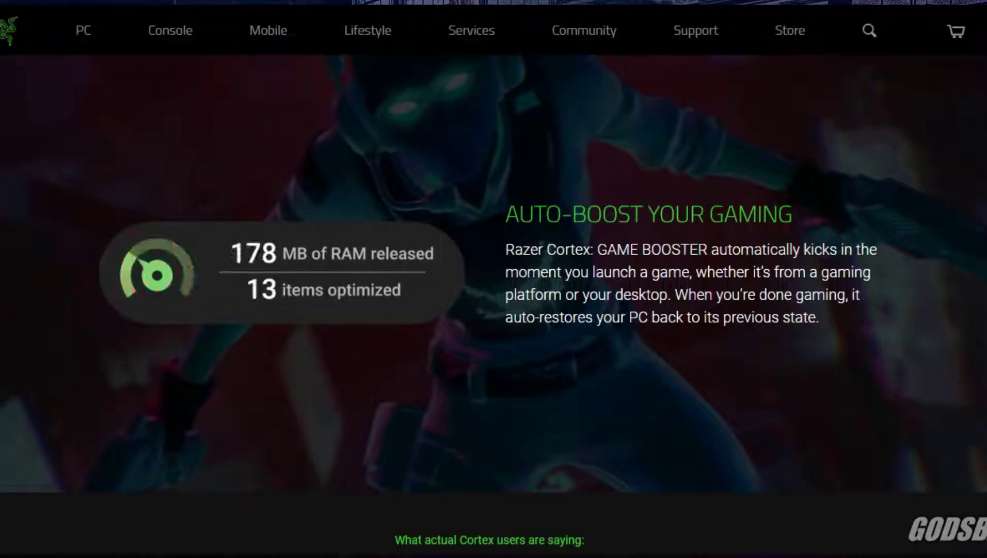
scroll(494, 304, "down", 1)
scroll(494, 303, "down", 2)
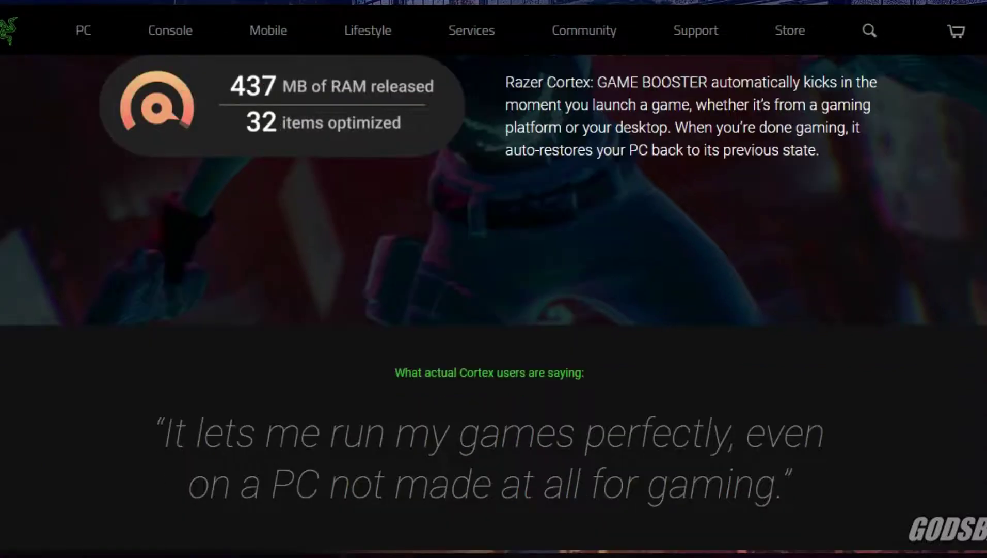
scroll(494, 305, "down", 4)
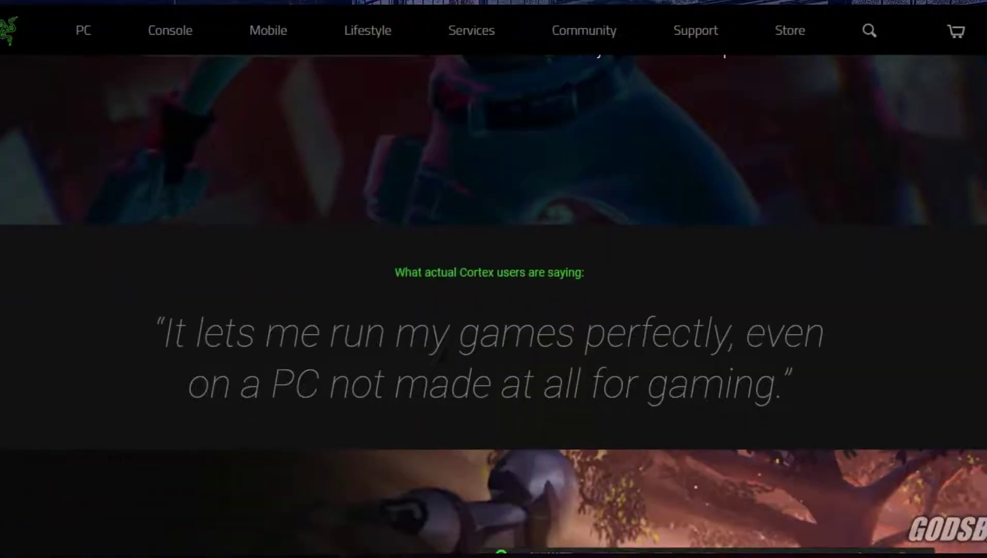
scroll(494, 305, "down", 3)
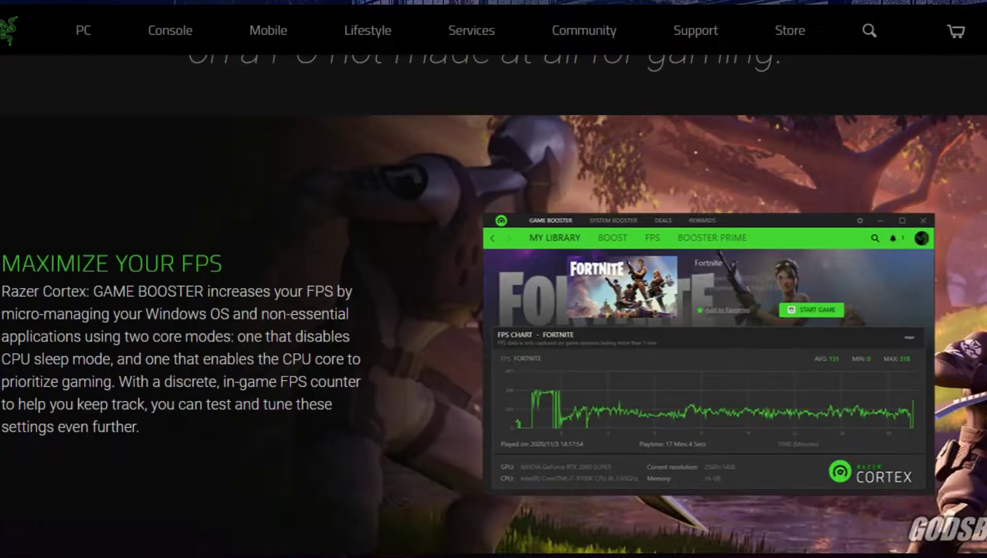
scroll(494, 305, "down", 1)
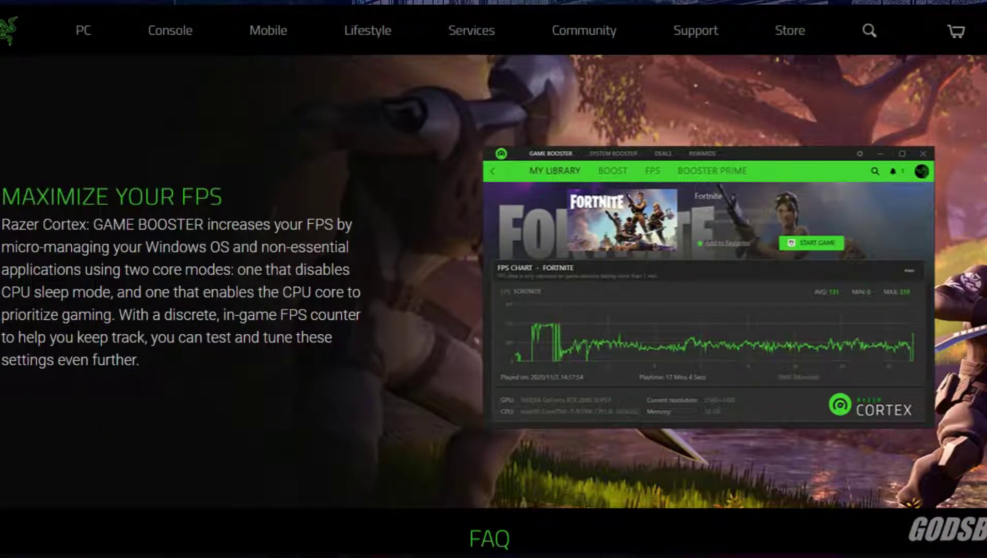
scroll(494, 304, "down", 5)
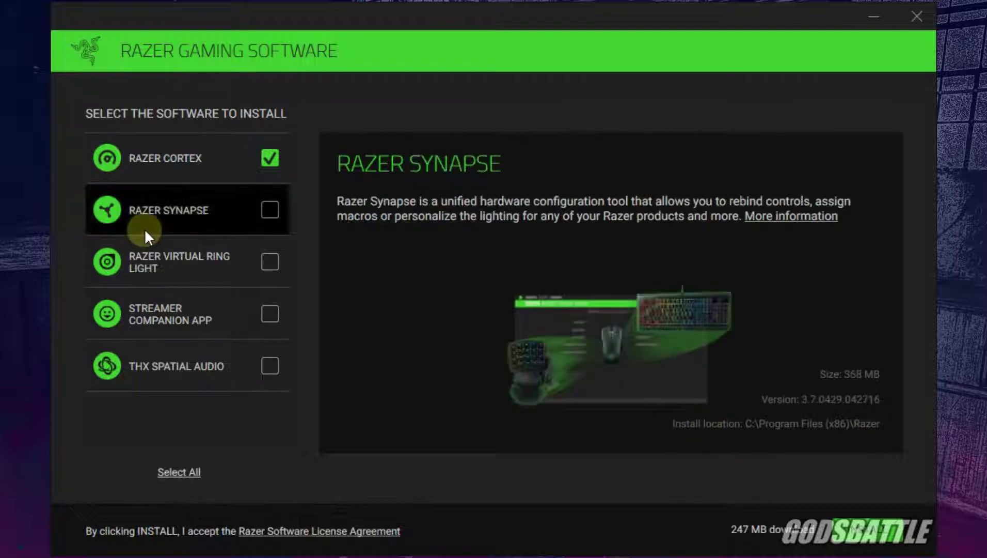
left_click(145, 228)
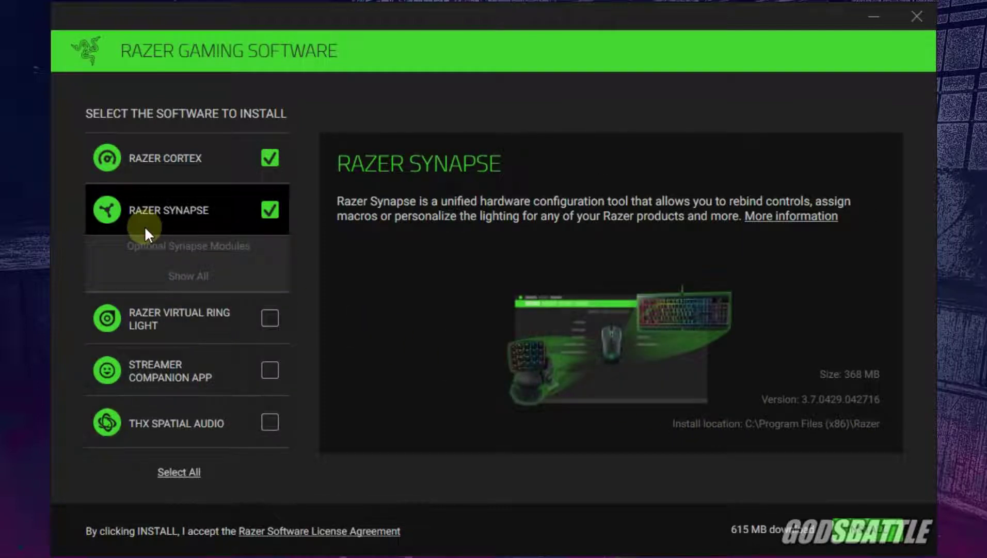
left_click(144, 227)
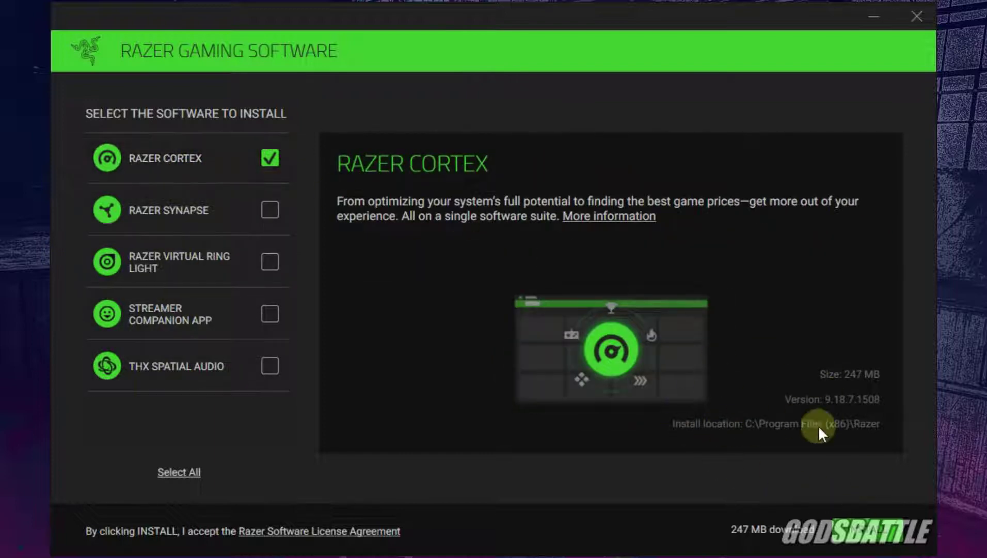
Start installing Razer Cortex from the Razer Gaming Software installer.
left_click(872, 537)
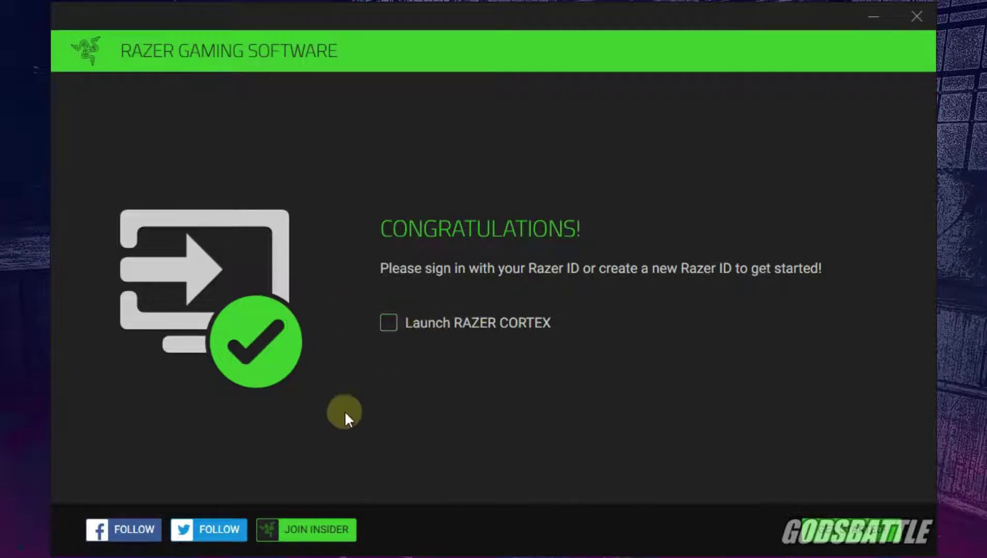
Refresh the desktop twice so the new shortcut appears.
right_click(603, 160)
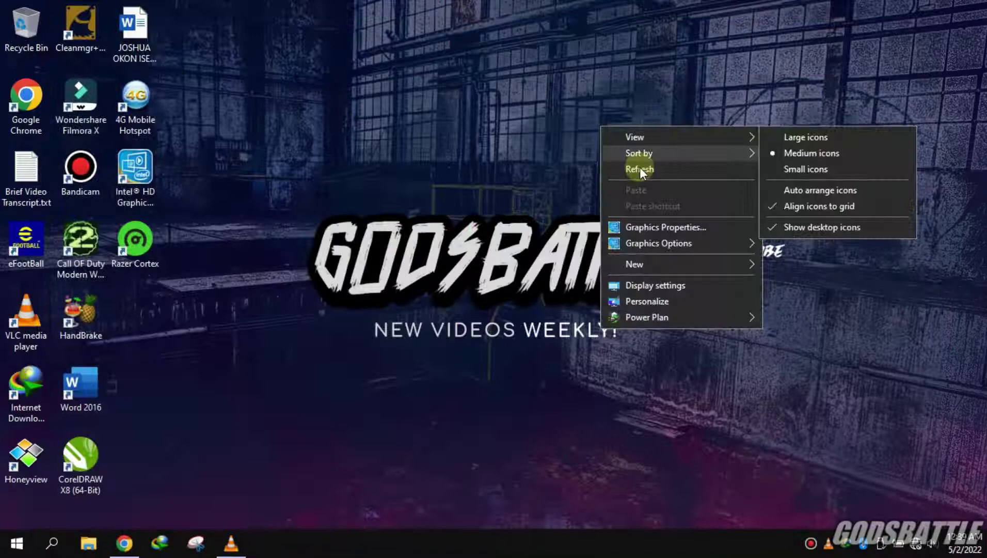
left_click(641, 168)
right_click(556, 120)
left_click(616, 150)
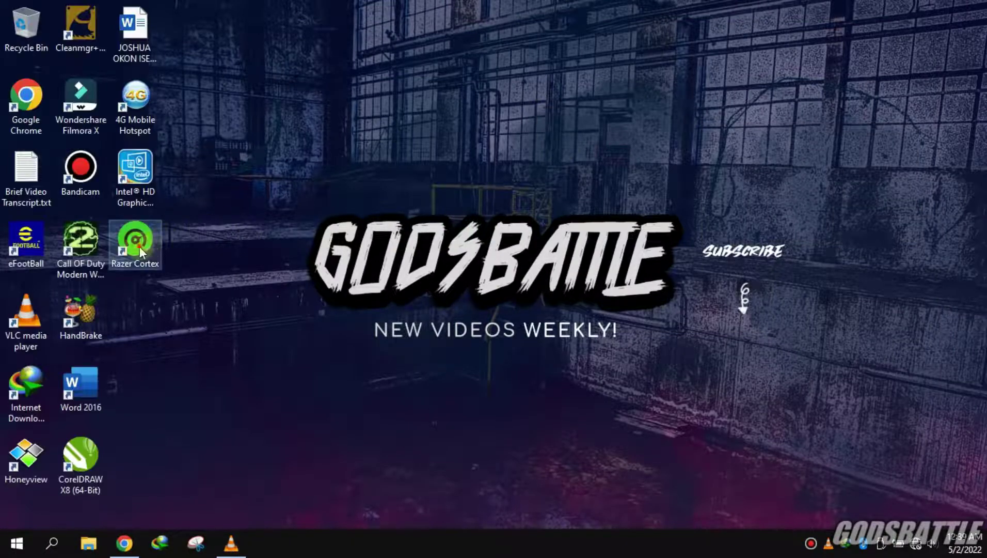
Move the Razer Cortex shortcut to the upper middle of the desktop and launch it.
left_click_drag(492, 134, 511, 145)
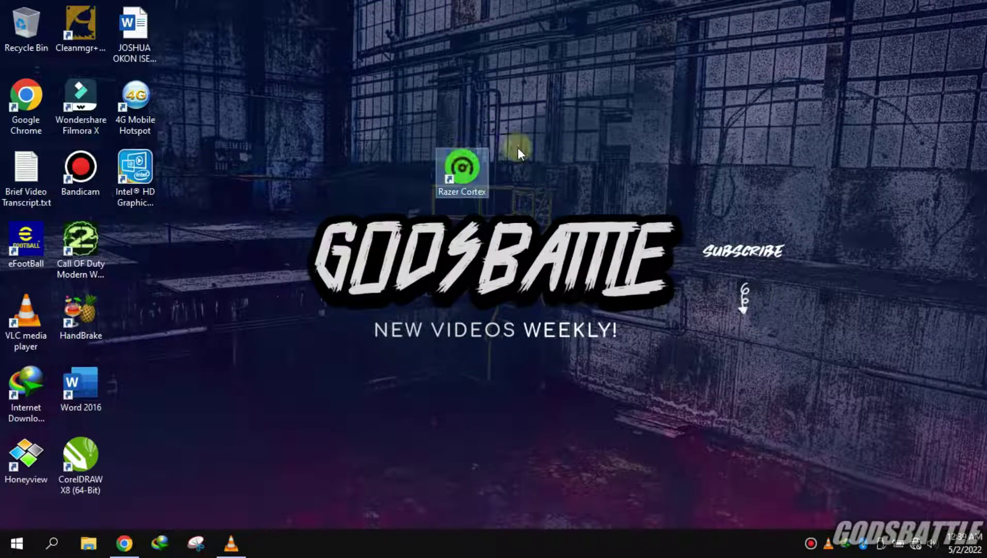
right_click(447, 170)
left_click(496, 184)
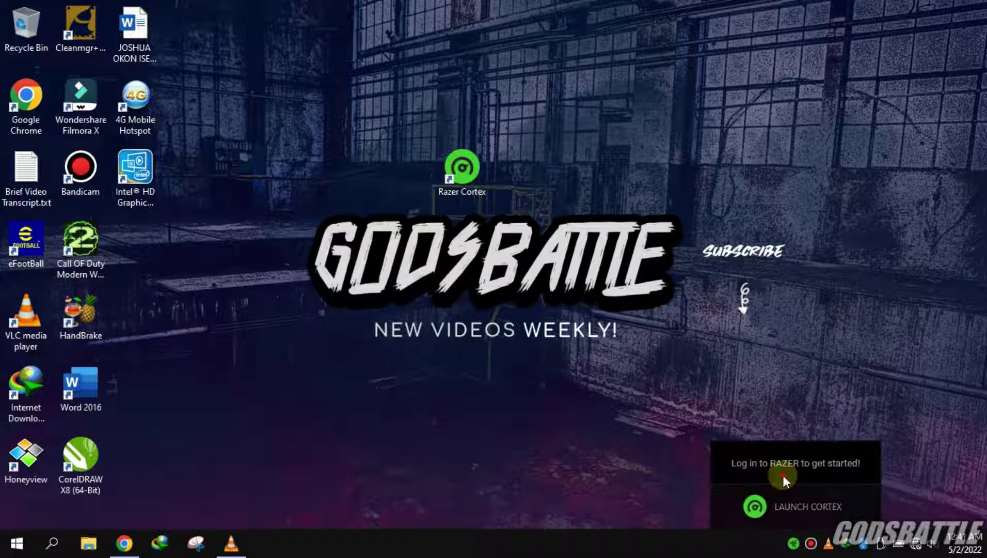
Open the Razer sign-in window and set a password for the Razer account.
left_click(782, 475)
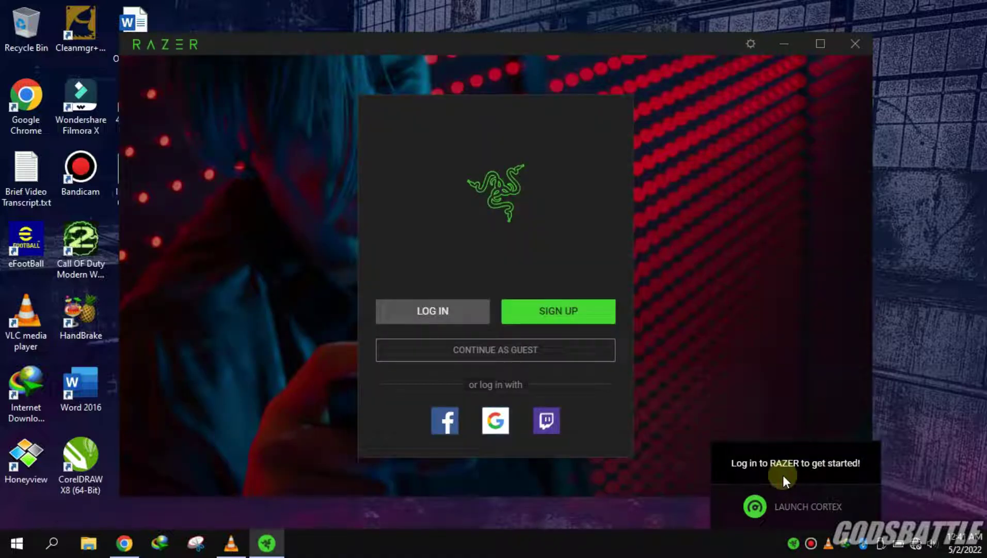
left_click(497, 426)
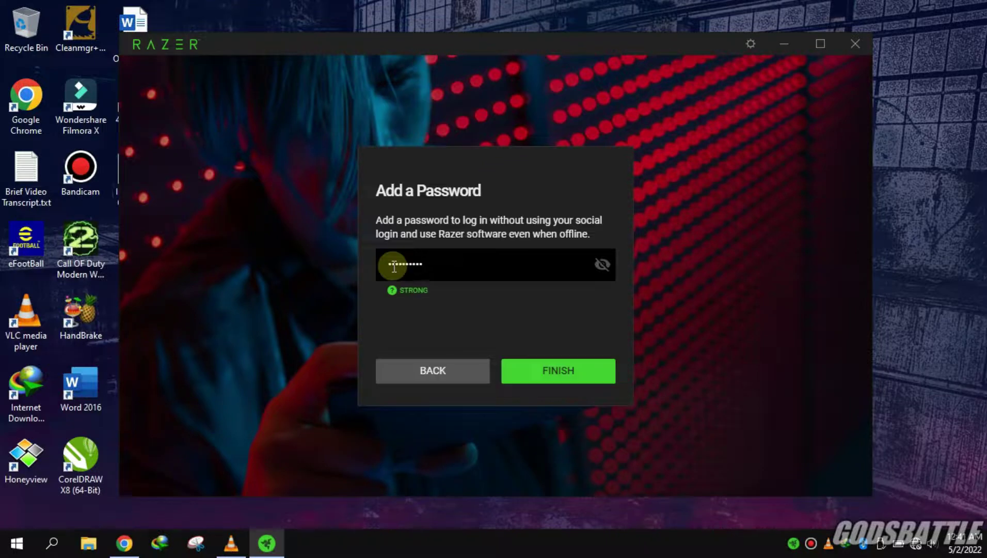
left_click(605, 384)
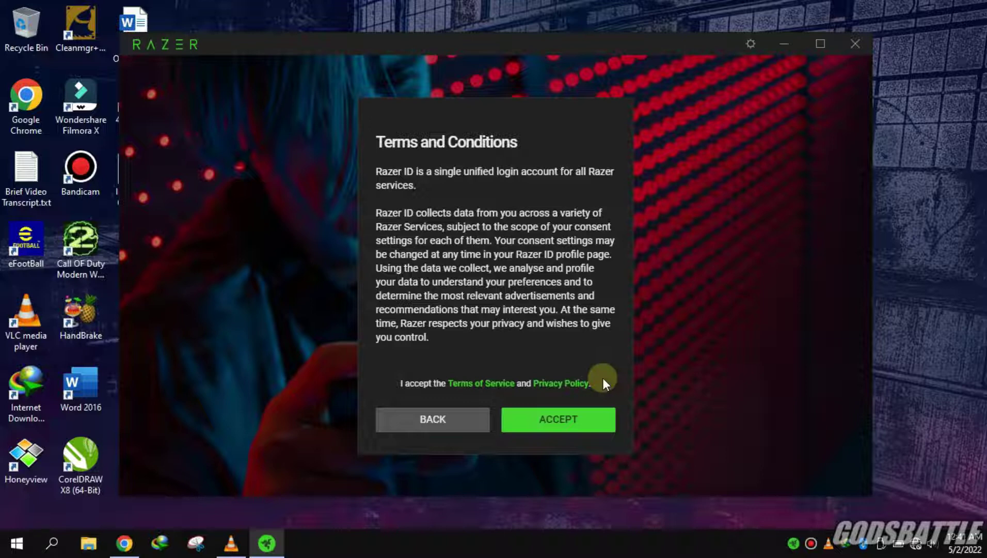
Accept the terms and decline Razer's marketing communications.
left_click(563, 414)
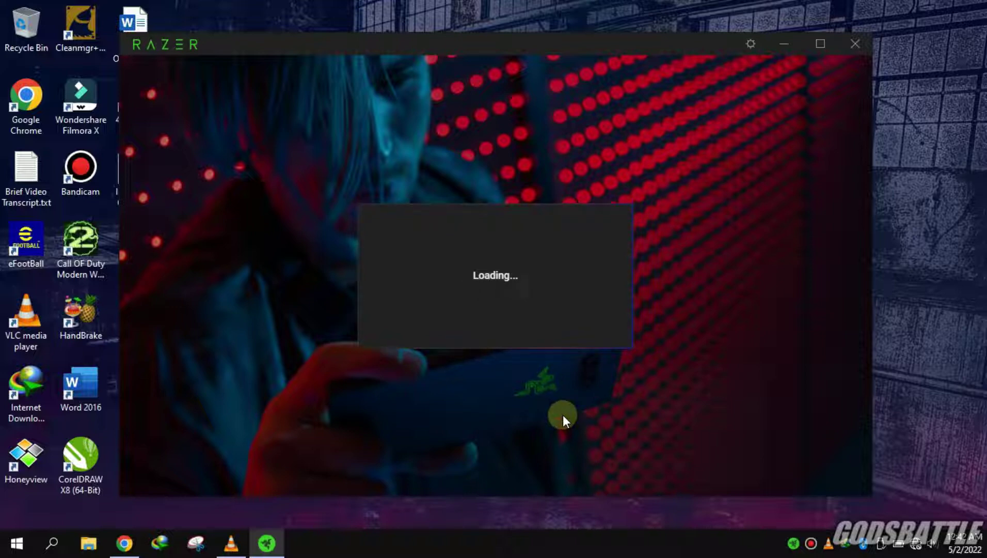
left_click(384, 246)
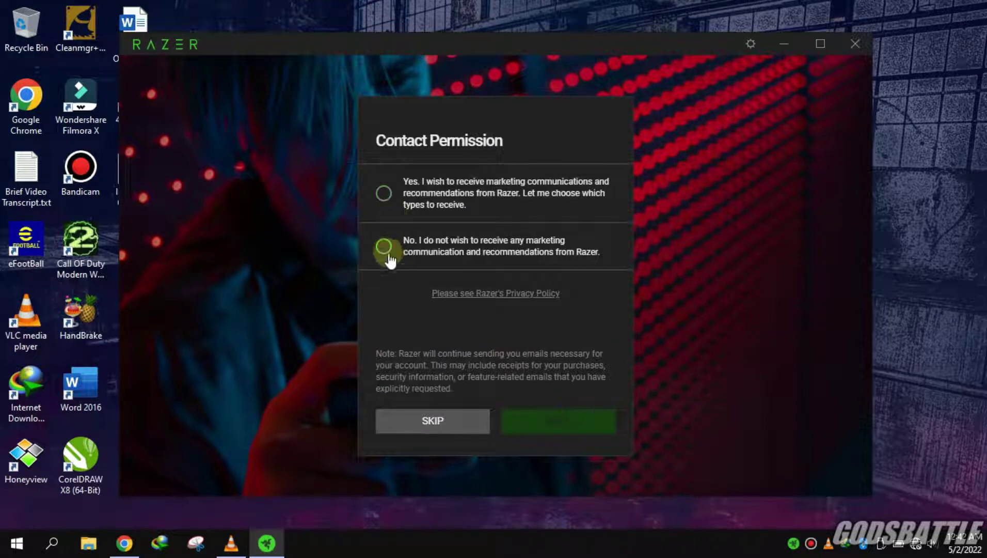
left_click(557, 422)
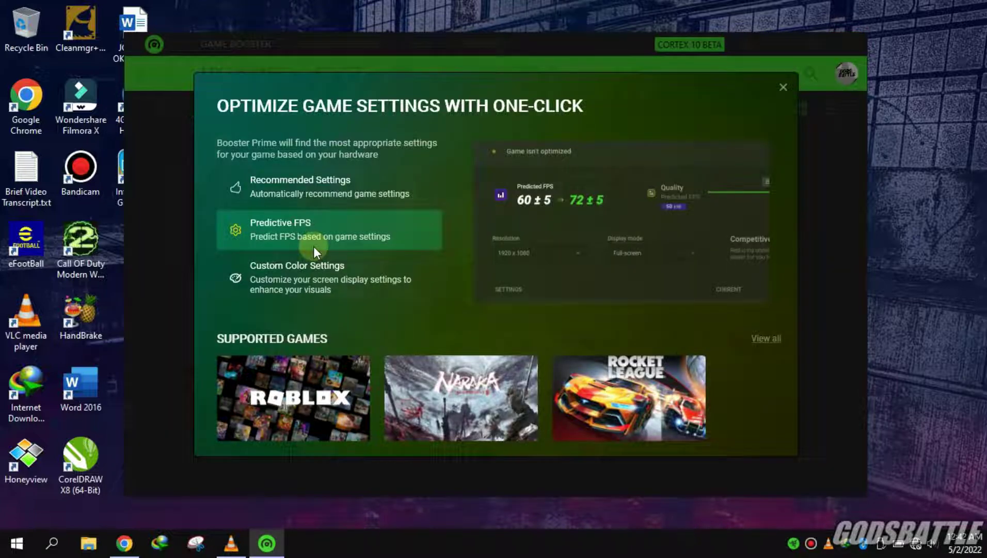
Preview the recommended settings feature, then close the Booster Prime introduction.
left_click(304, 195)
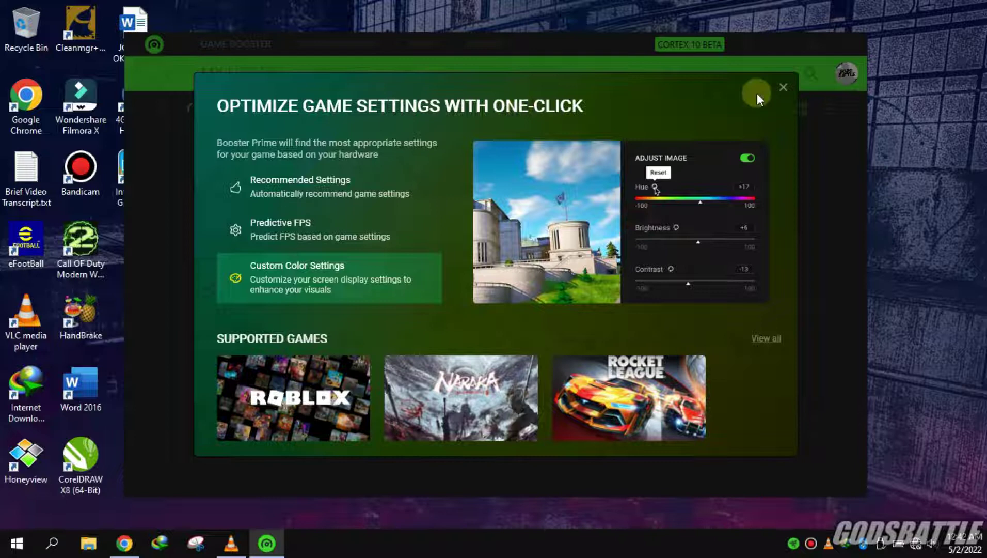
left_click(784, 88)
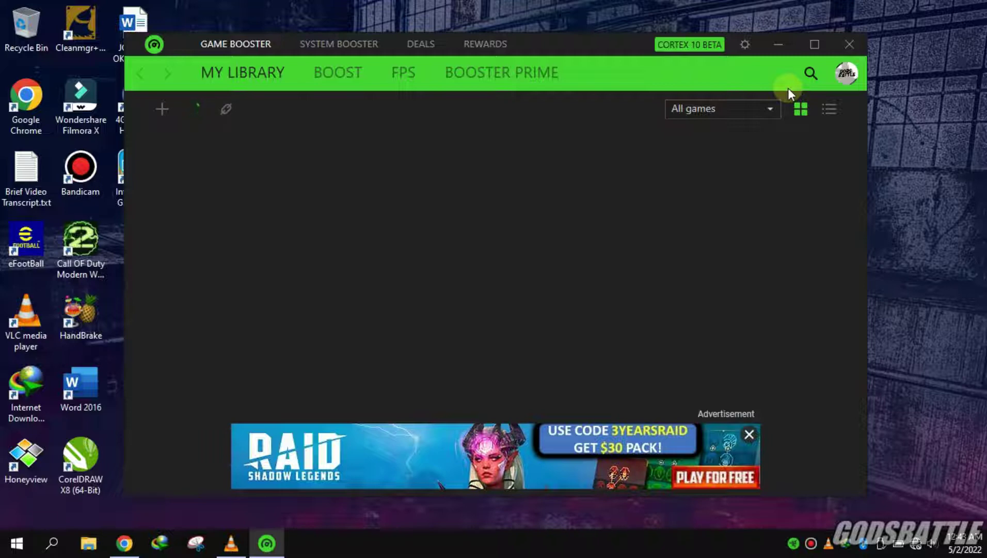
Include explorer.exe in the Boost specials, accepting its warning, and dismiss the ad.
left_click(323, 72)
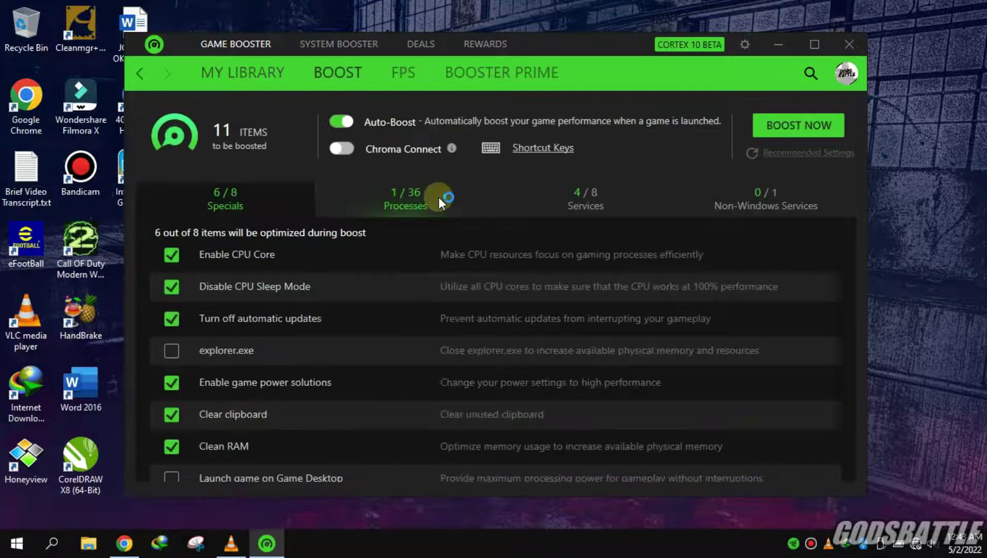
scroll(319, 335, "down", 1)
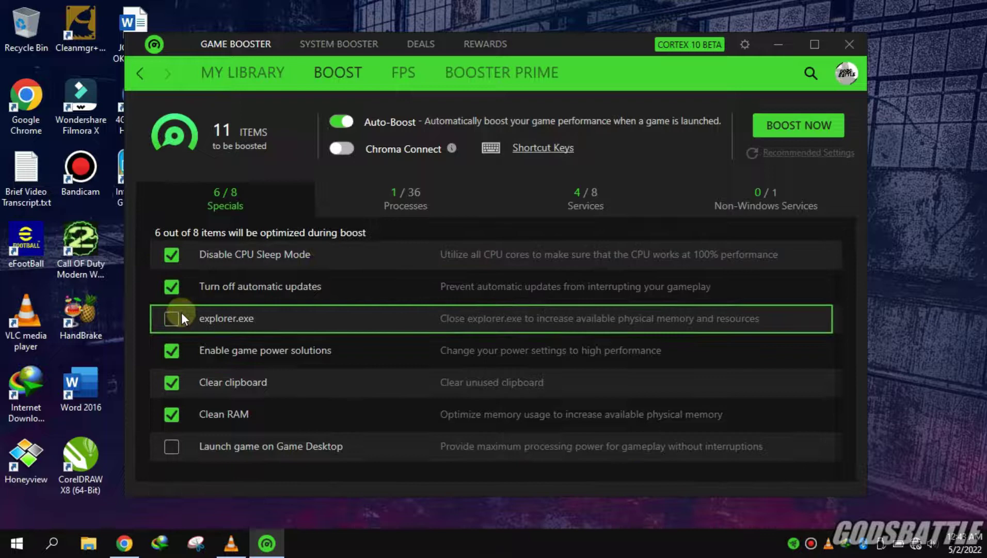
left_click(176, 316)
left_click(527, 306)
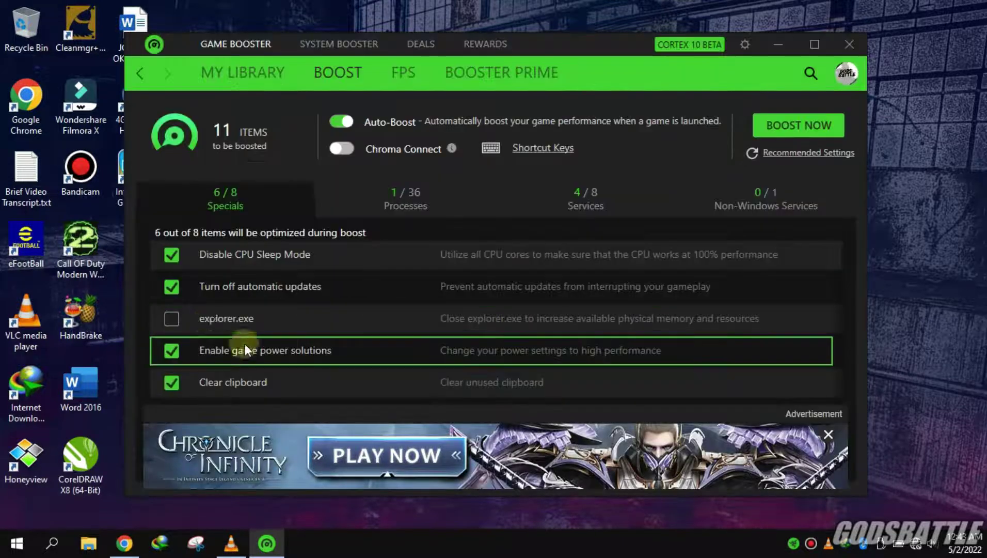
left_click(828, 435)
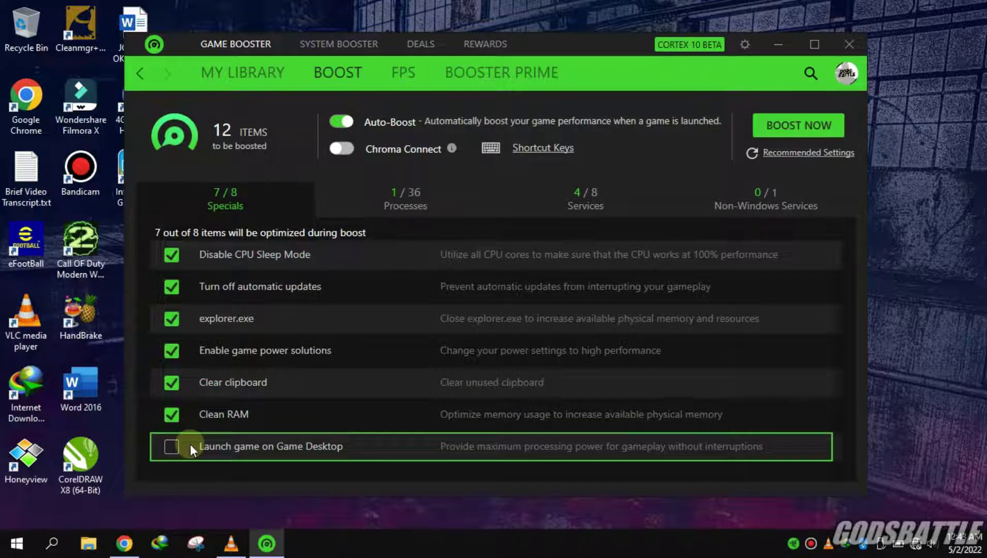
scroll(189, 443, "up", 1)
Tick CancelAutoPlay_df.exe, CheckNDISPort_df.exe, chrome.exe, igfxEM.exe, igfxHK.exe and others for boosting (23/36 processes).
left_click(410, 210)
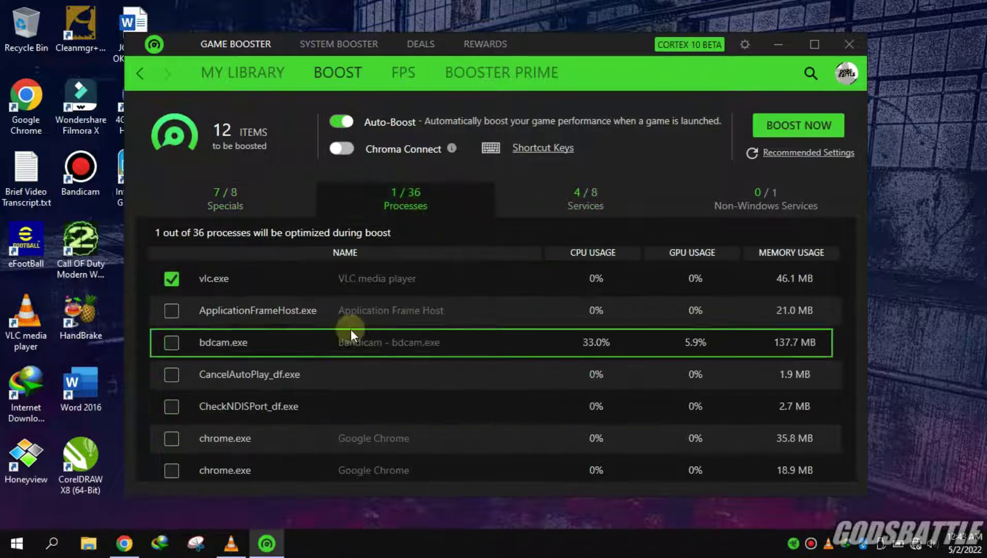
left_click(172, 374)
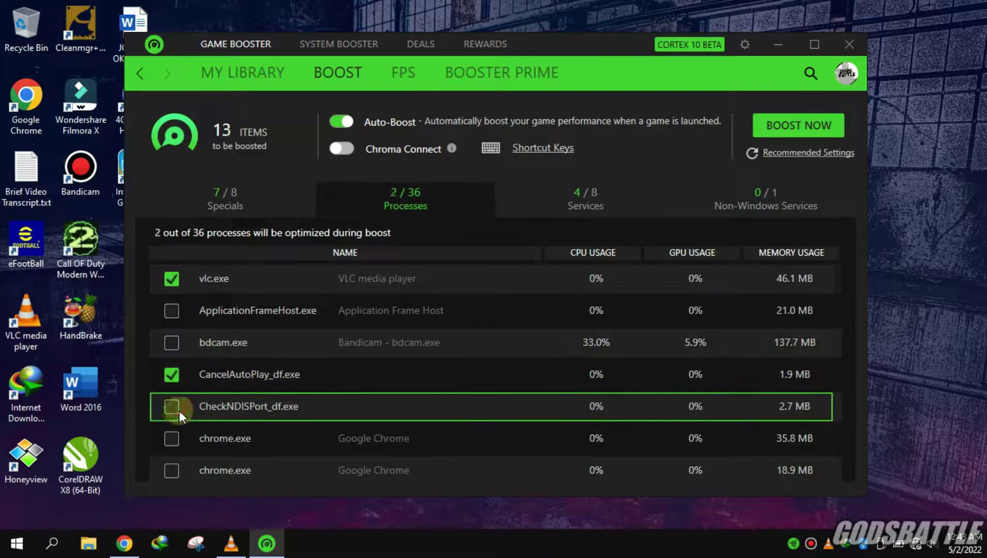
left_click(172, 407)
left_click(171, 438)
scroll(289, 388, "down", 3)
scroll(253, 404, "down", 3)
left_click(172, 406)
left_click(172, 373)
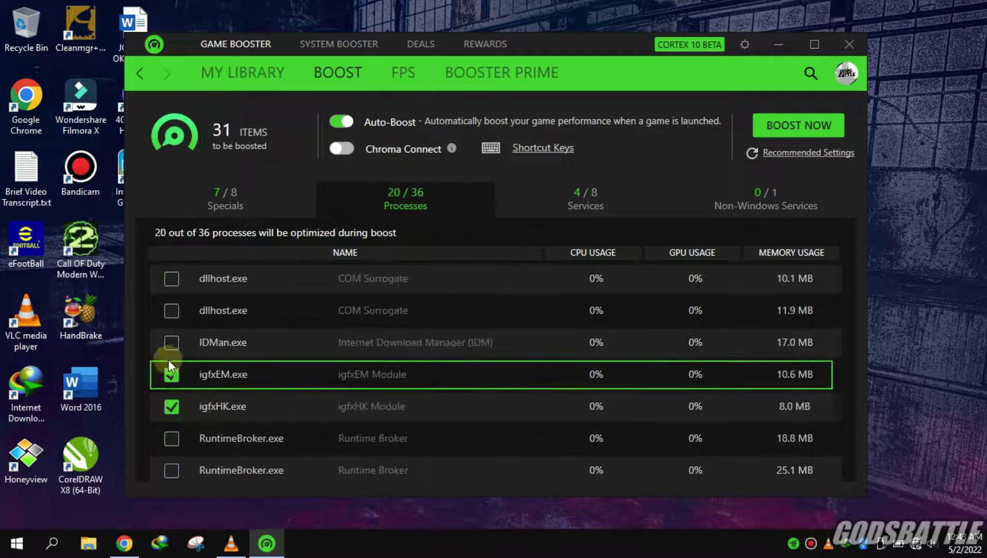
left_click(171, 341)
left_click(171, 310)
left_click(172, 277)
scroll(208, 360, "up", 2)
scroll(207, 402, "down", 4)
scroll(289, 413, "down", 2)
scroll(288, 414, "up", 5)
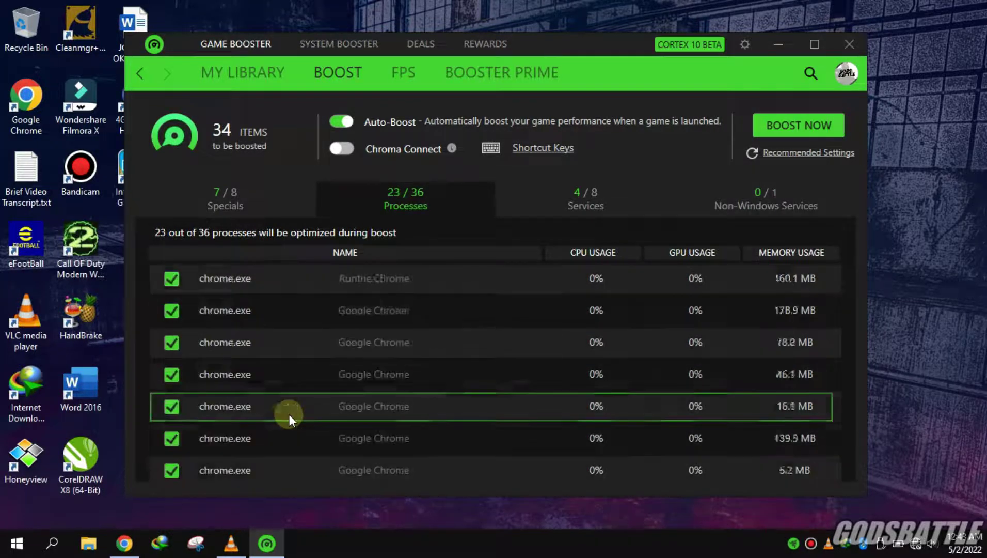
left_click(585, 199)
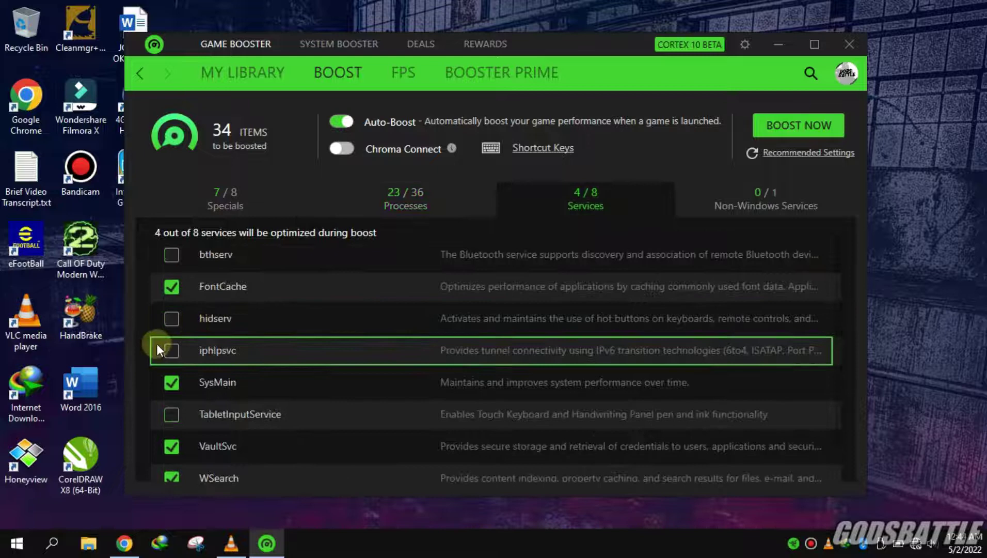
Tick the PSI_SVC_2 non-Windows service for boosting, then go to Booster Prime.
scroll(156, 343, "down", 1)
left_click(731, 194)
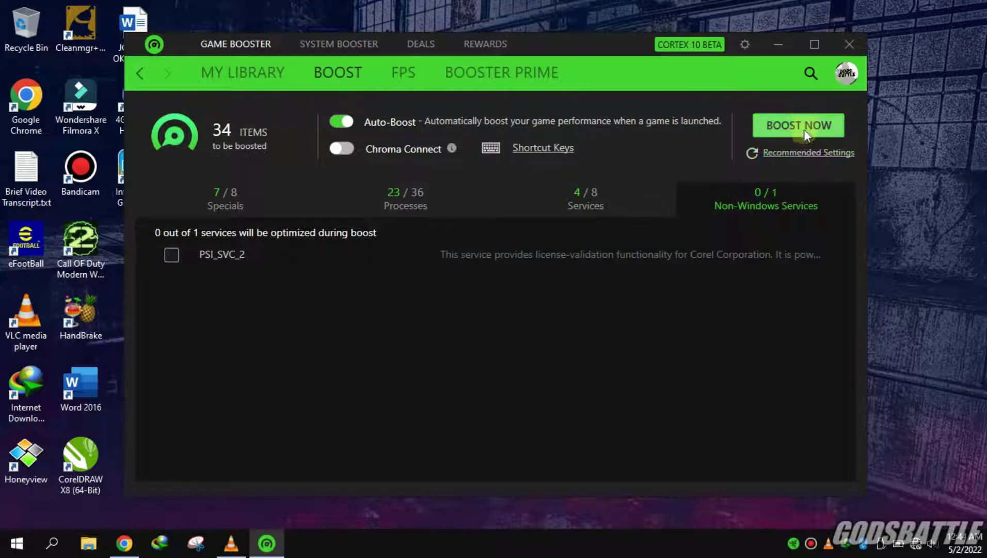
left_click(176, 250)
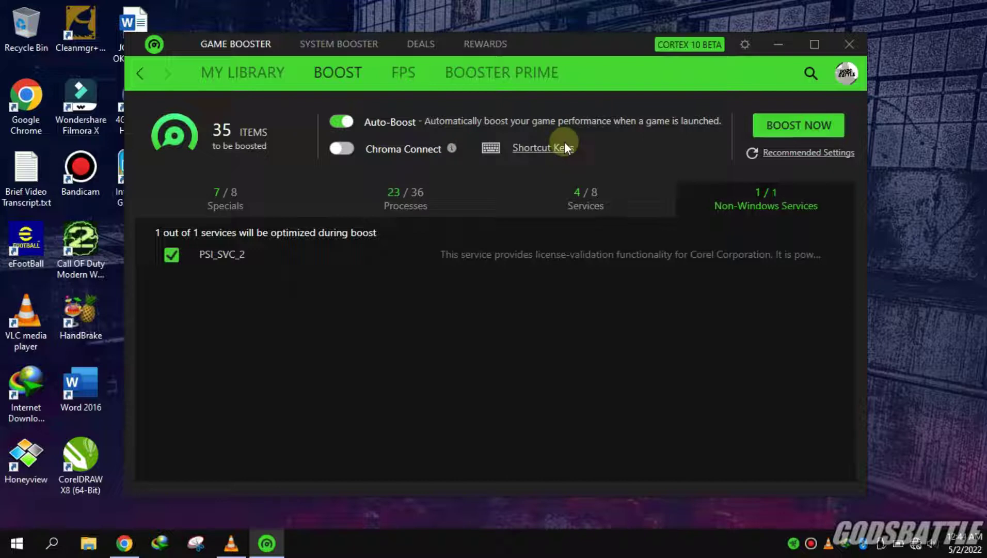
left_click(481, 78)
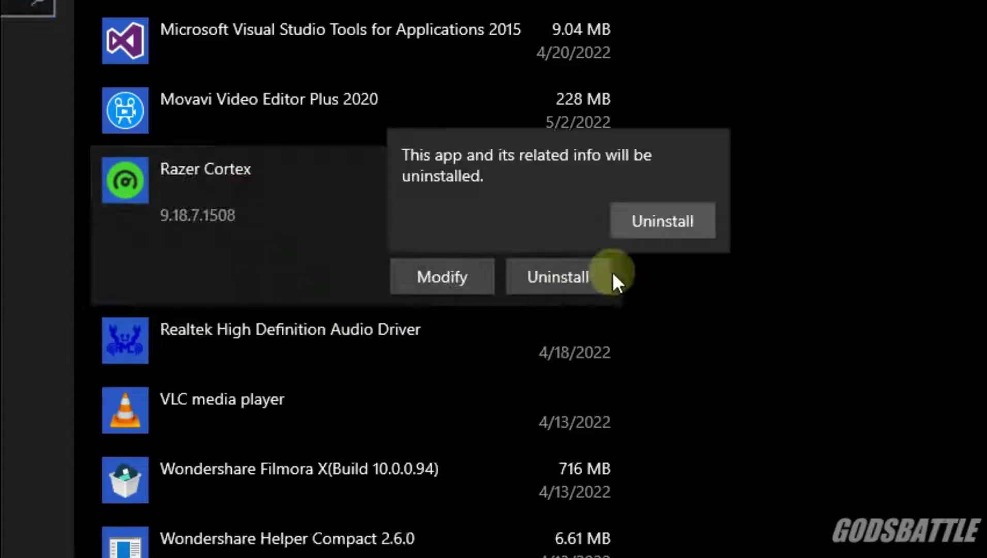
Confirm uninstalling Razer Cortex and choose to remove the Razer software.
left_click(645, 229)
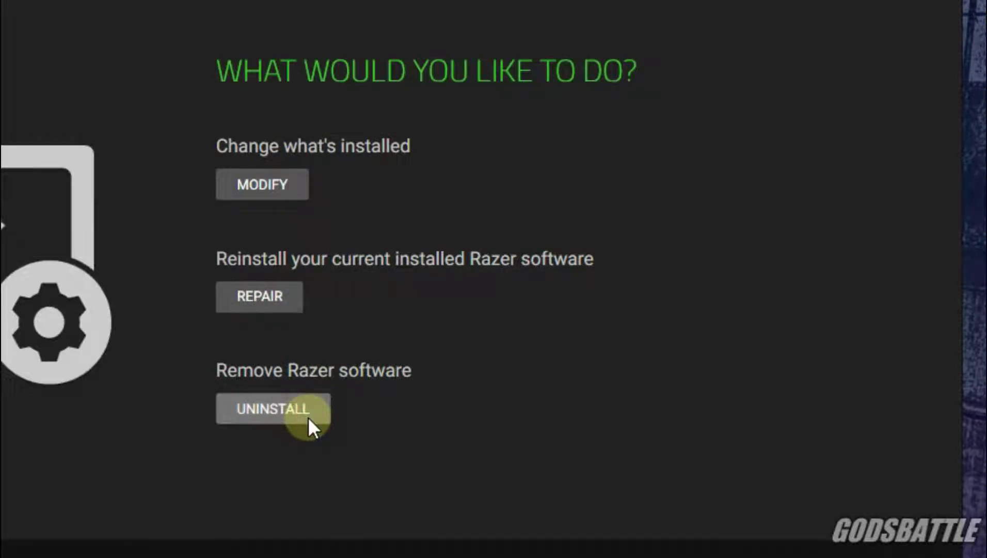
left_click(308, 416)
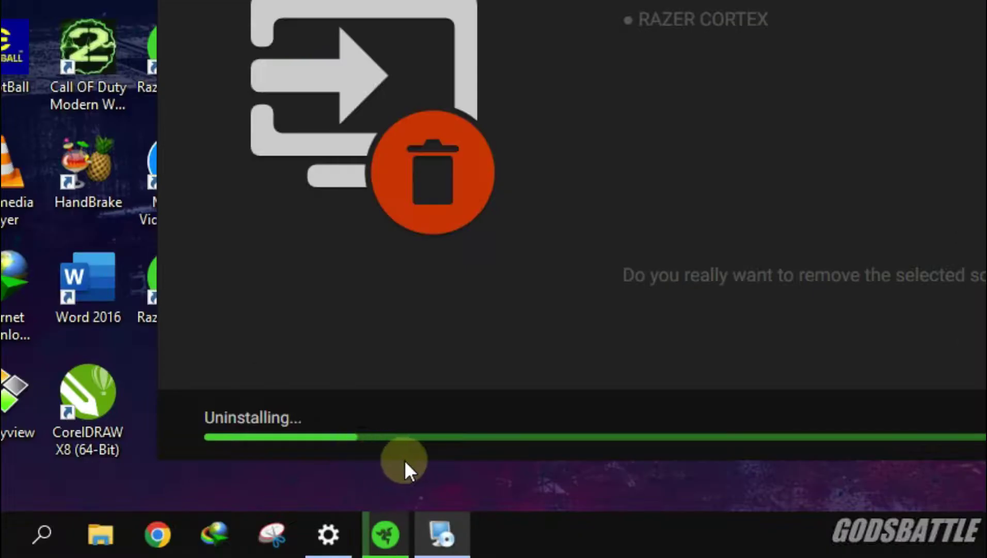